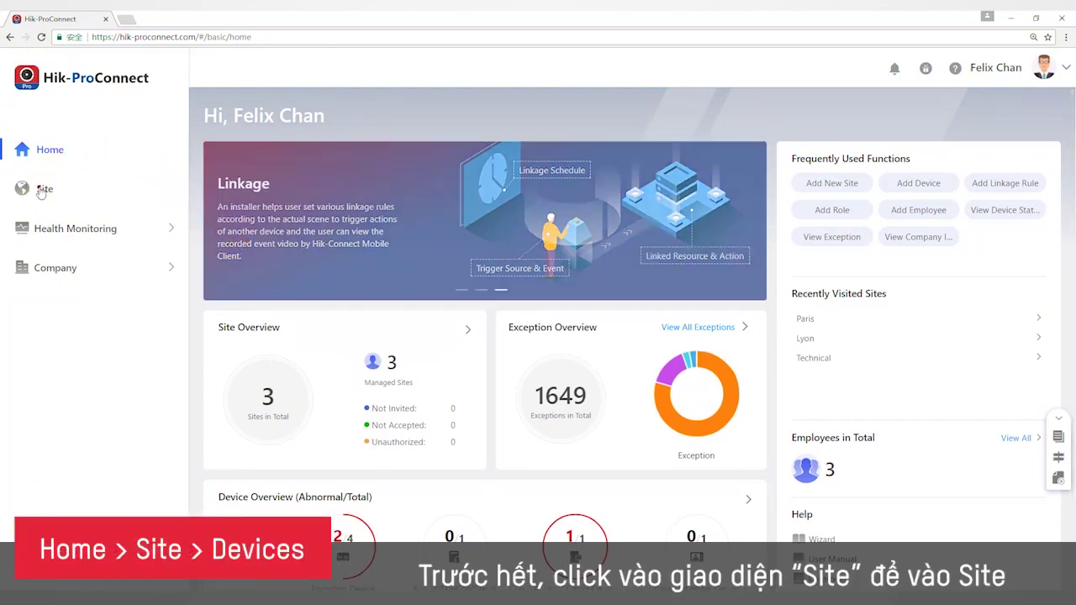
Show the Site list with the Paris, Technical and Lyon sites.
click(40, 190)
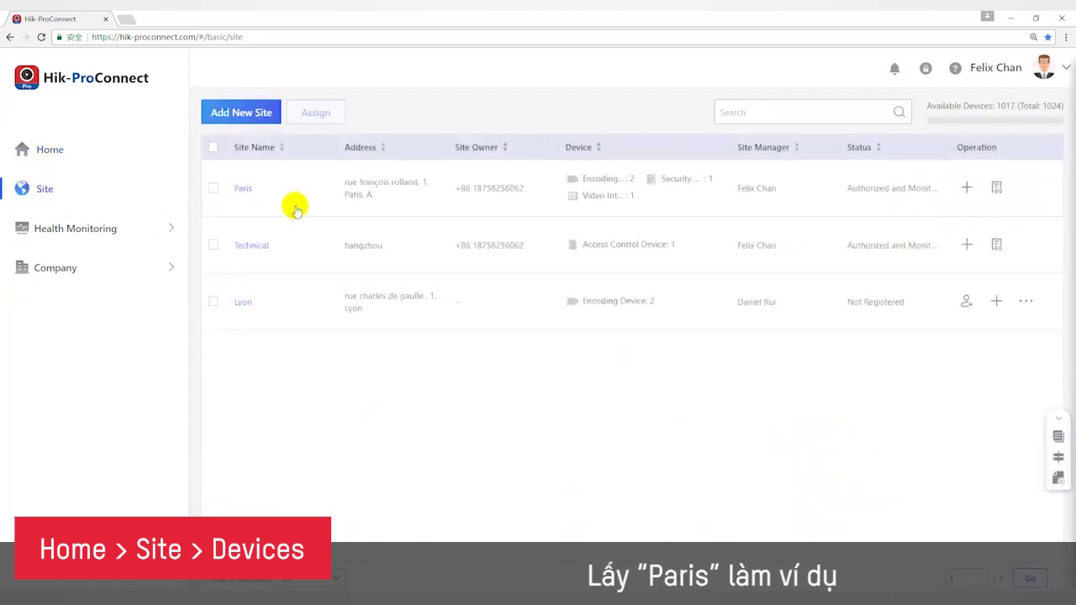
Open the Paris site's detail page listing its four devices.
click(244, 192)
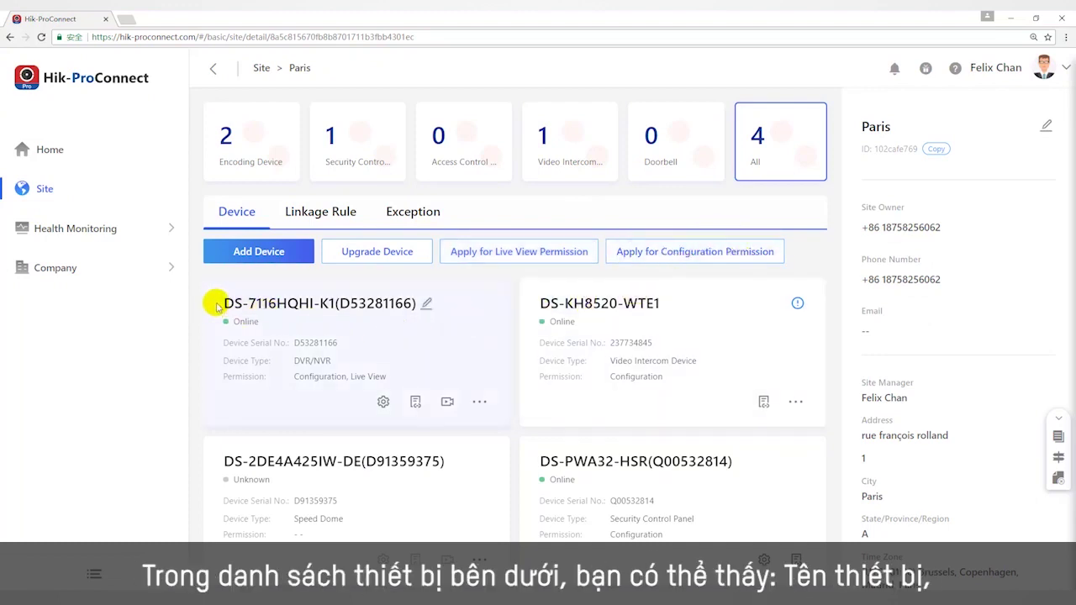
drag(216, 303, 423, 305)
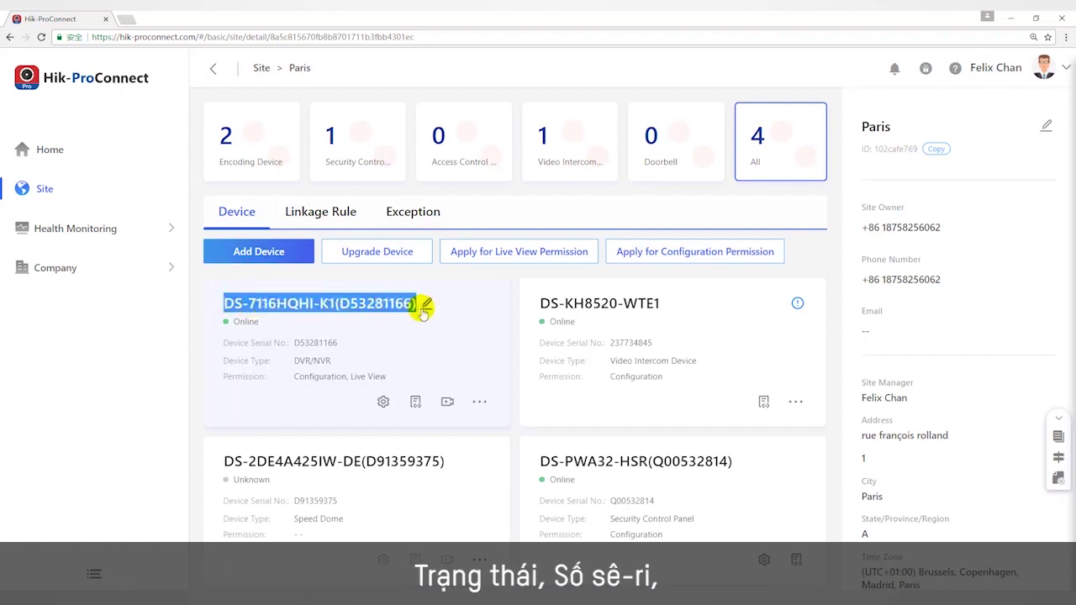
drag(274, 323, 393, 381)
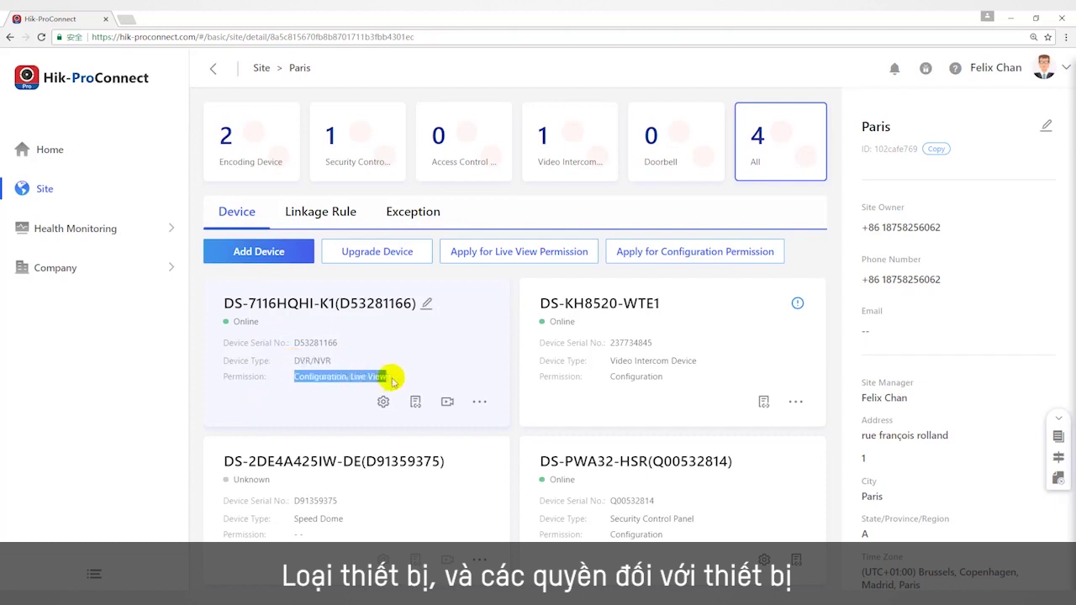
click(392, 381)
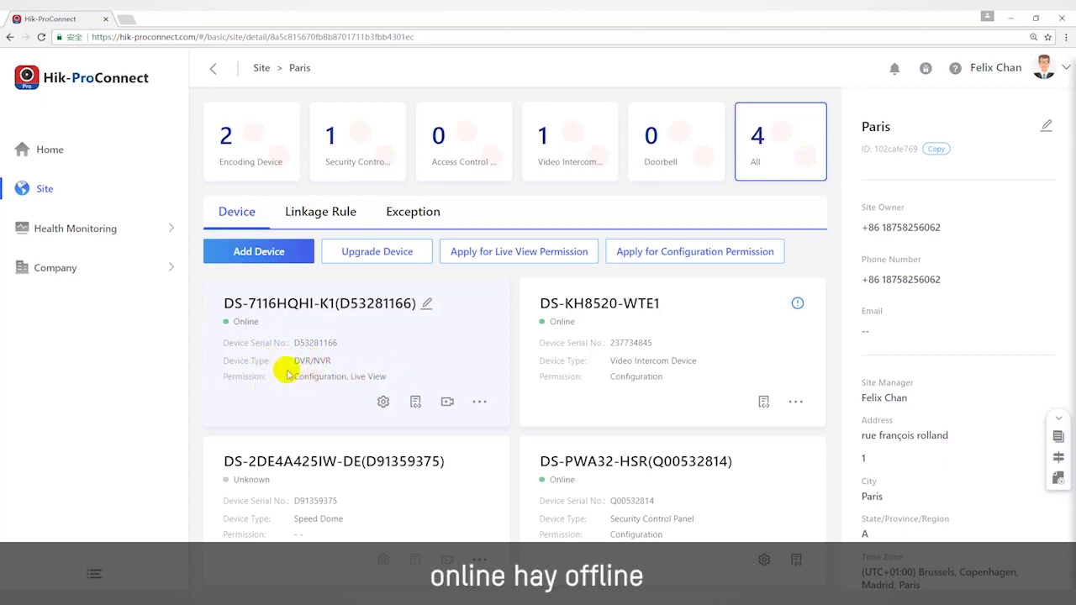
double_click(246, 322)
click(291, 378)
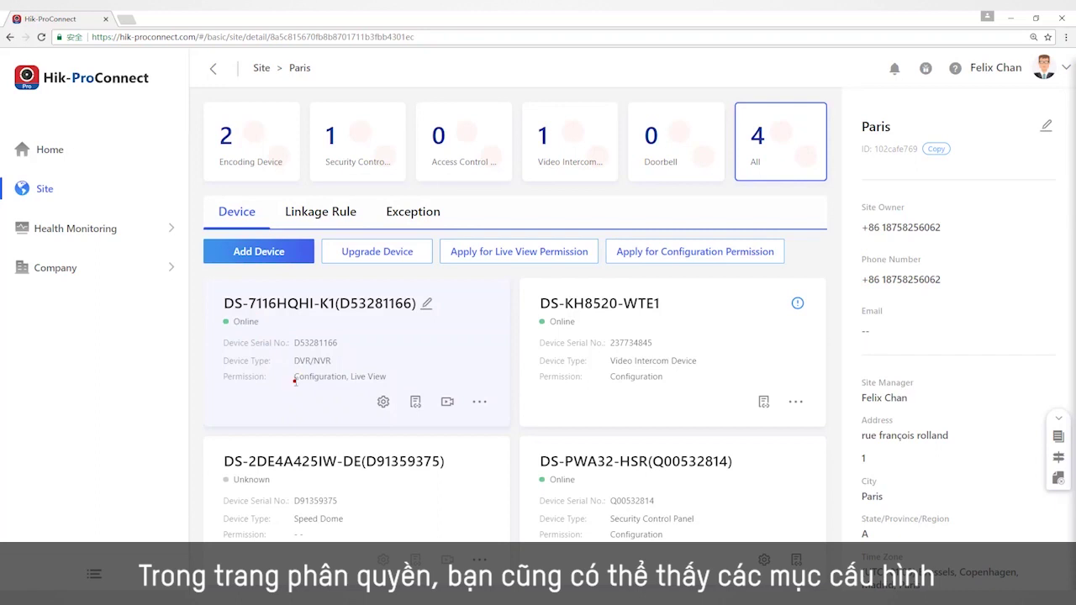
drag(222, 377, 319, 378)
click(343, 377)
click(332, 389)
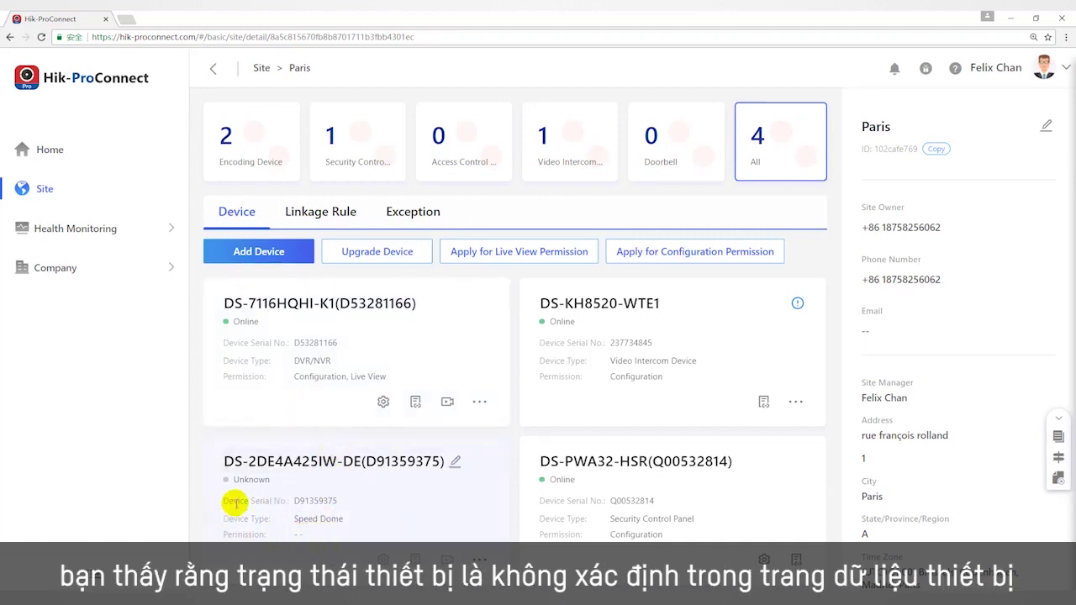
drag(232, 478, 274, 483)
click(286, 535)
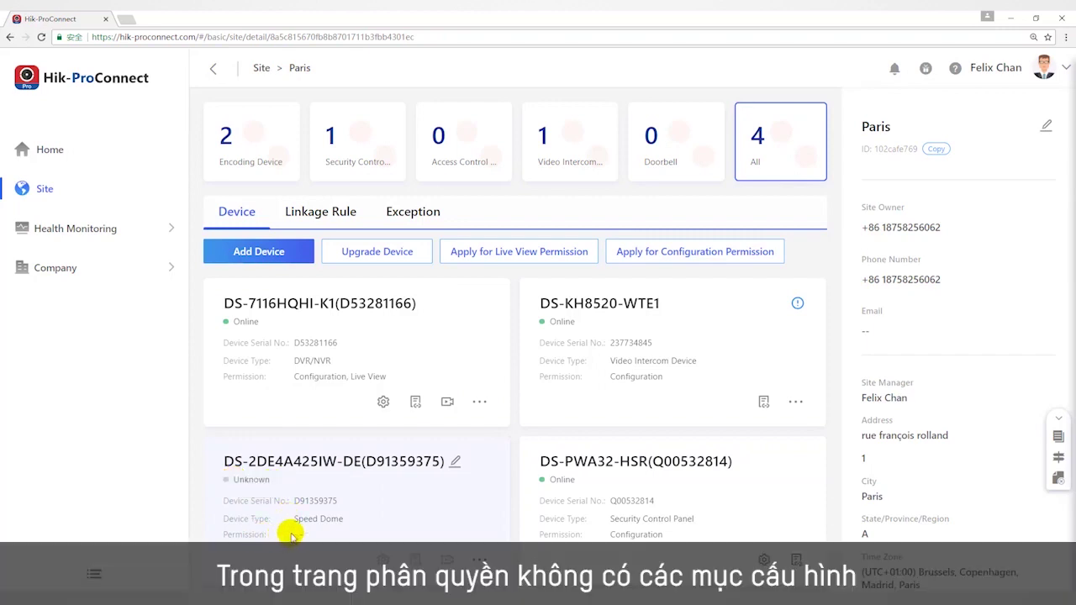
click(291, 534)
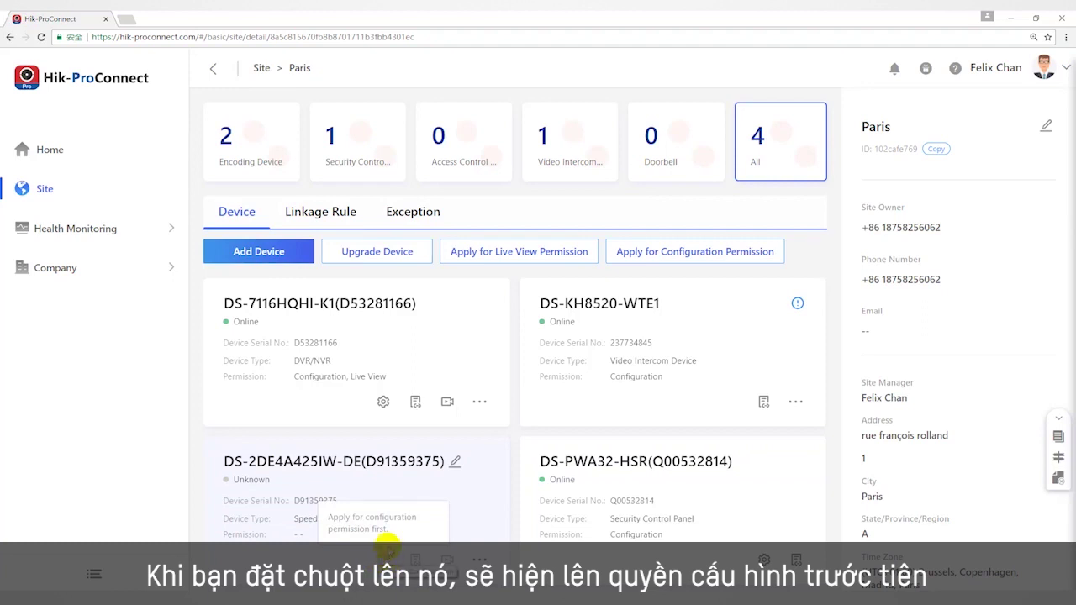
drag(328, 516, 392, 528)
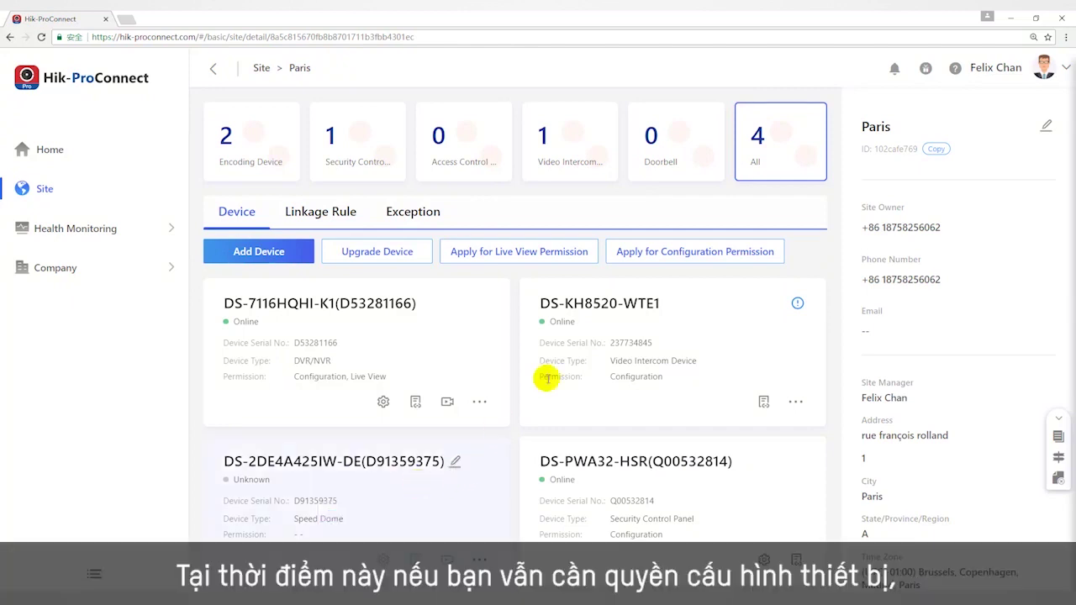
click(699, 242)
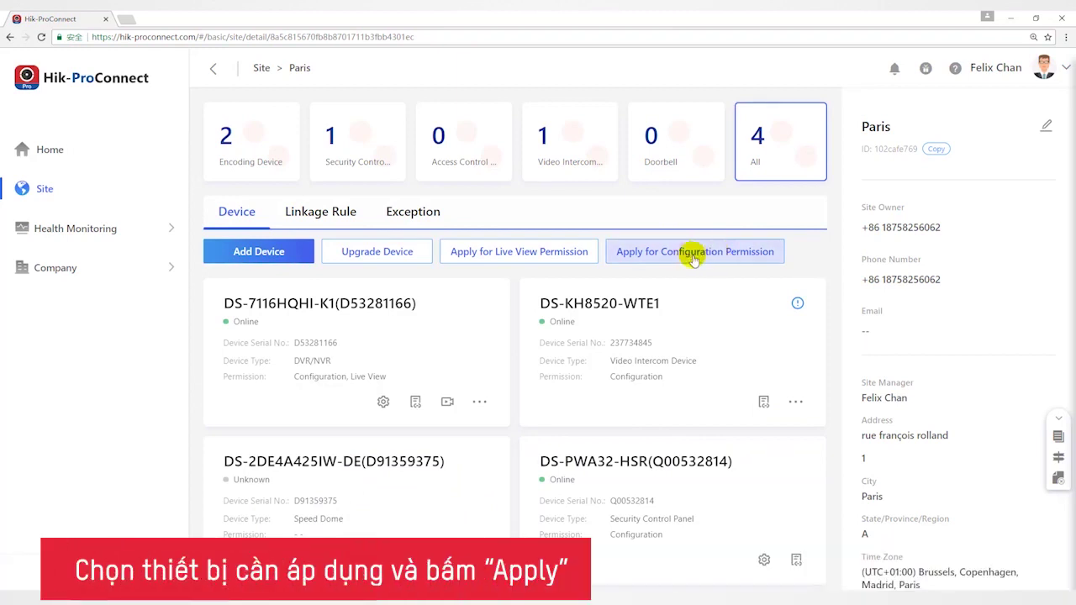
Request configuration permission for the DS-2DE4A425IW-DE speed dome and confirm both dialogs.
click(694, 259)
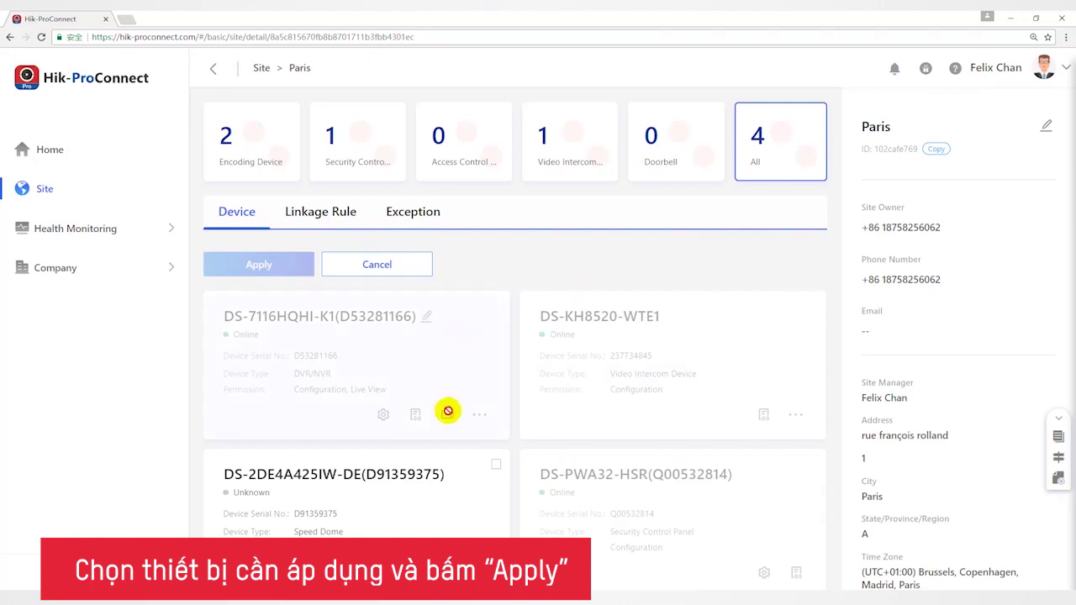
click(497, 465)
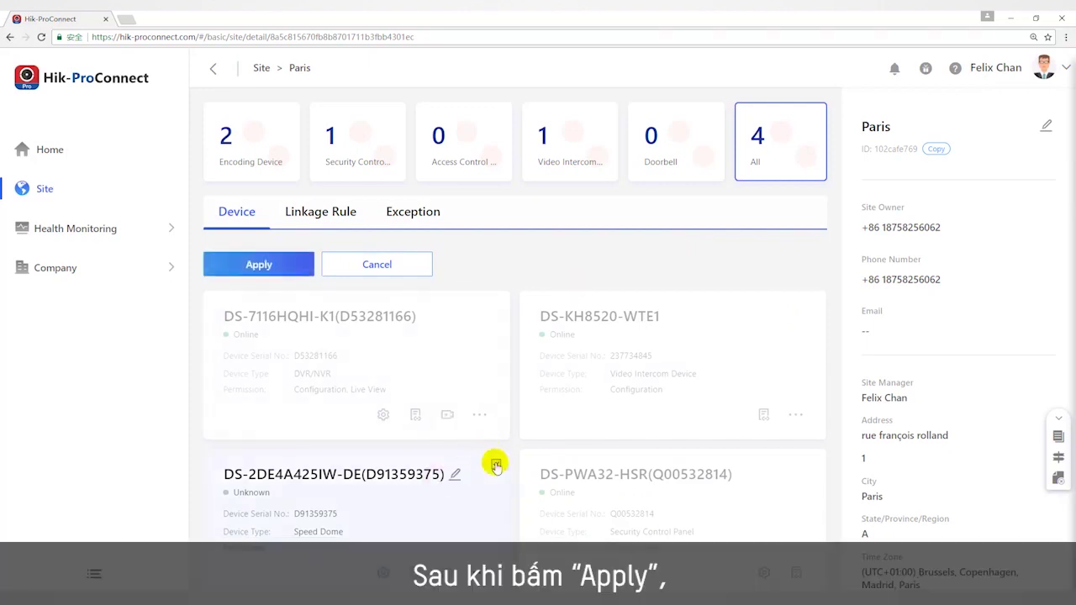
click(273, 265)
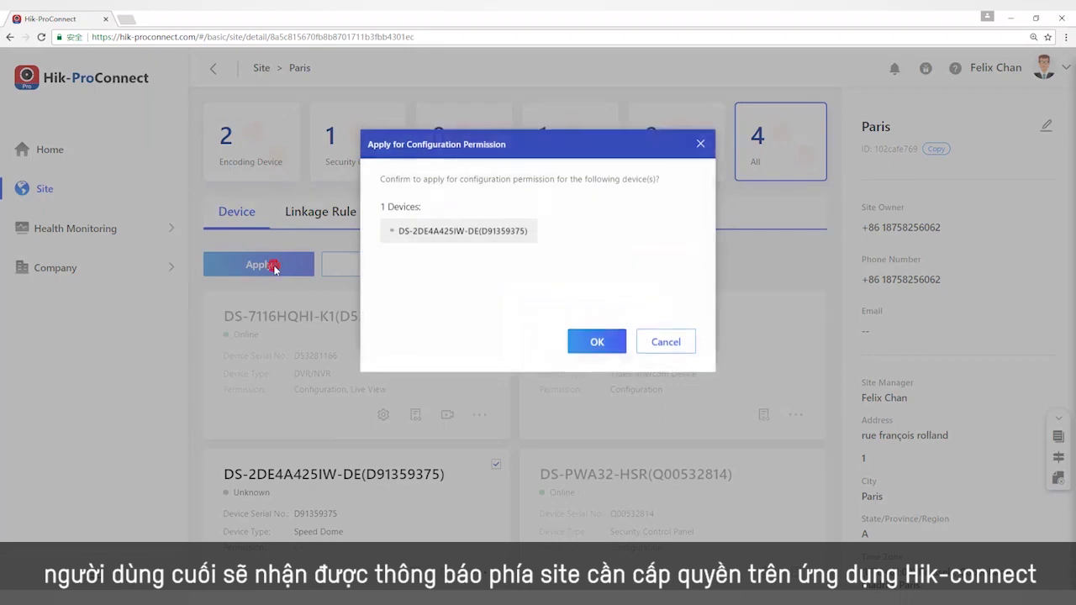
click(596, 345)
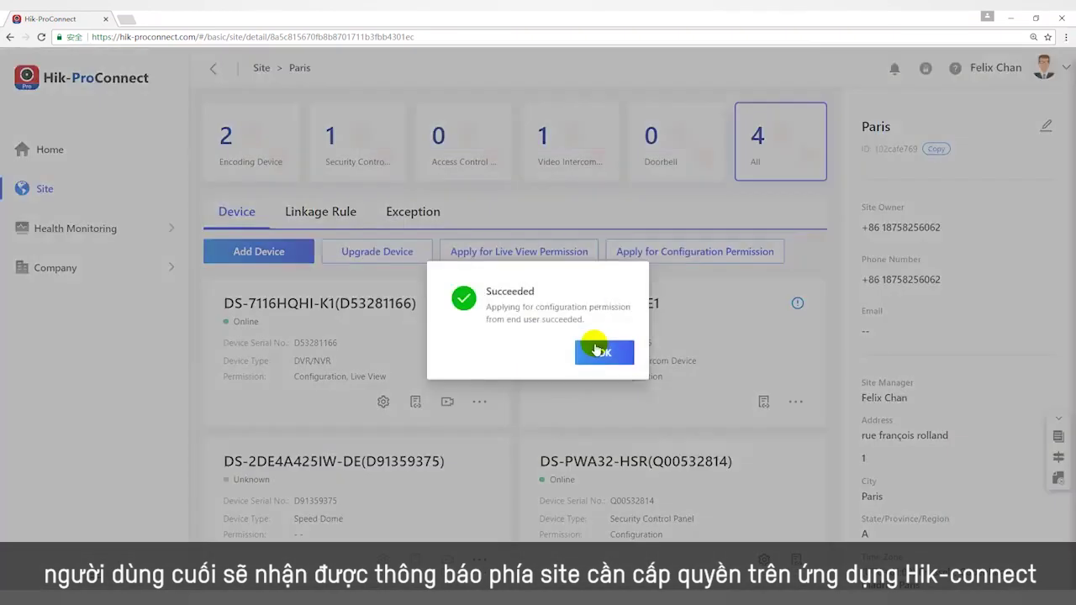
drag(487, 307, 592, 322)
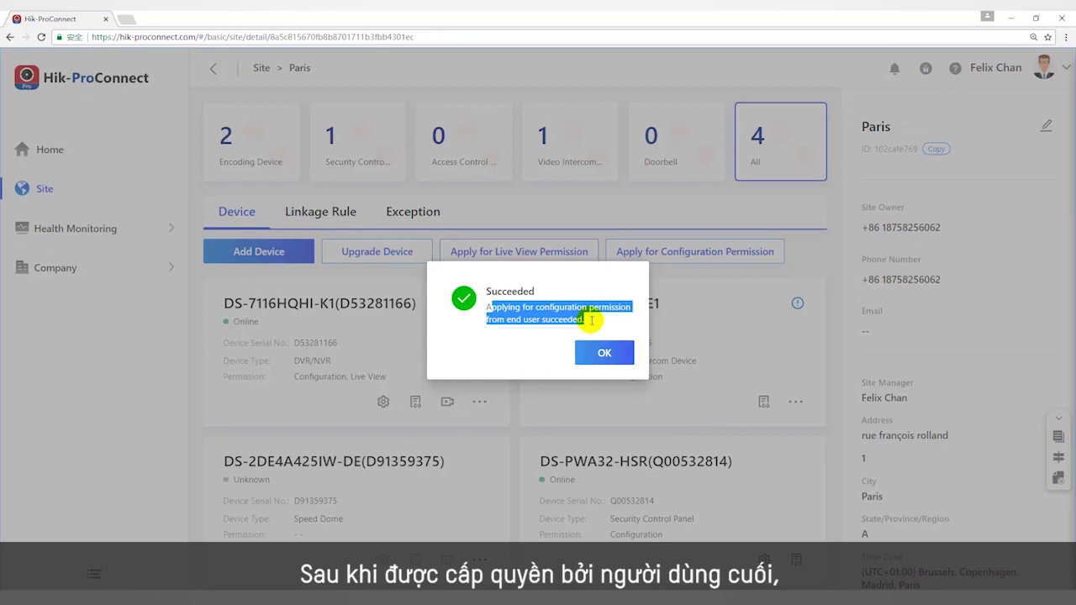
click(592, 322)
click(605, 353)
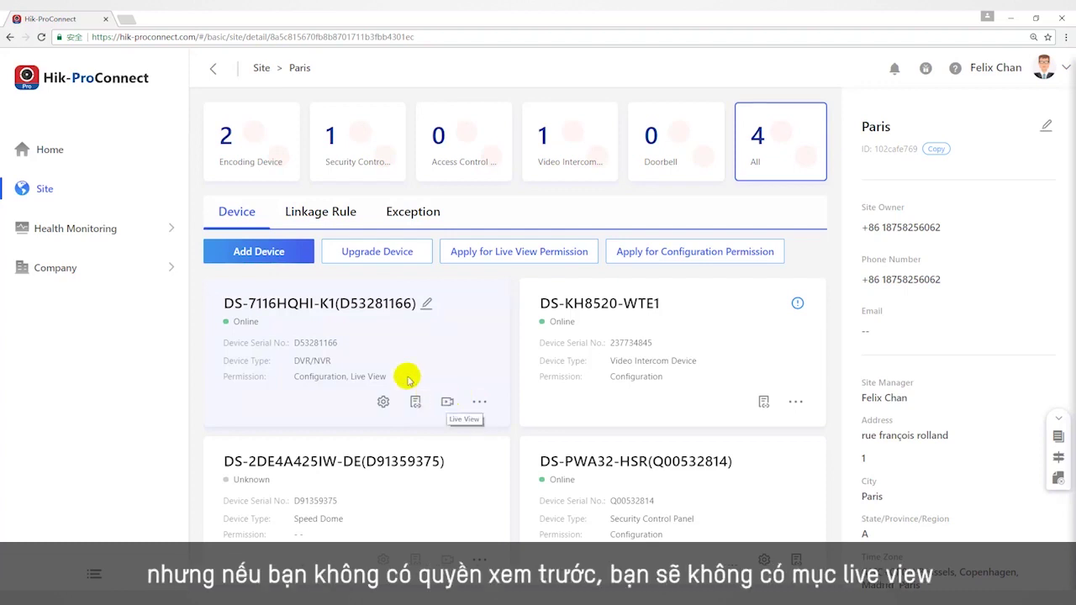
drag(349, 376, 395, 379)
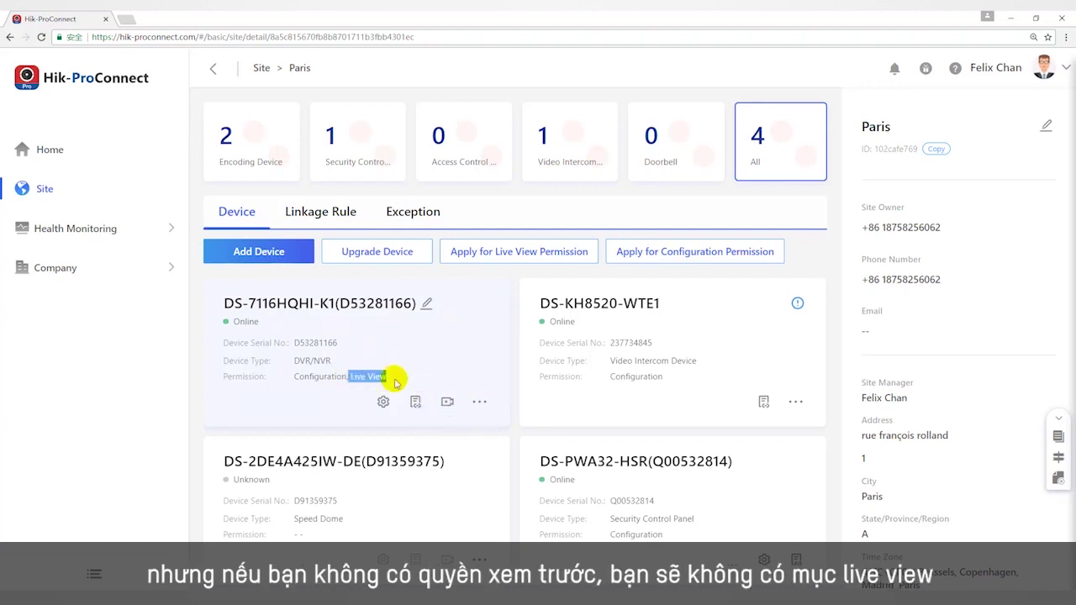
click(491, 439)
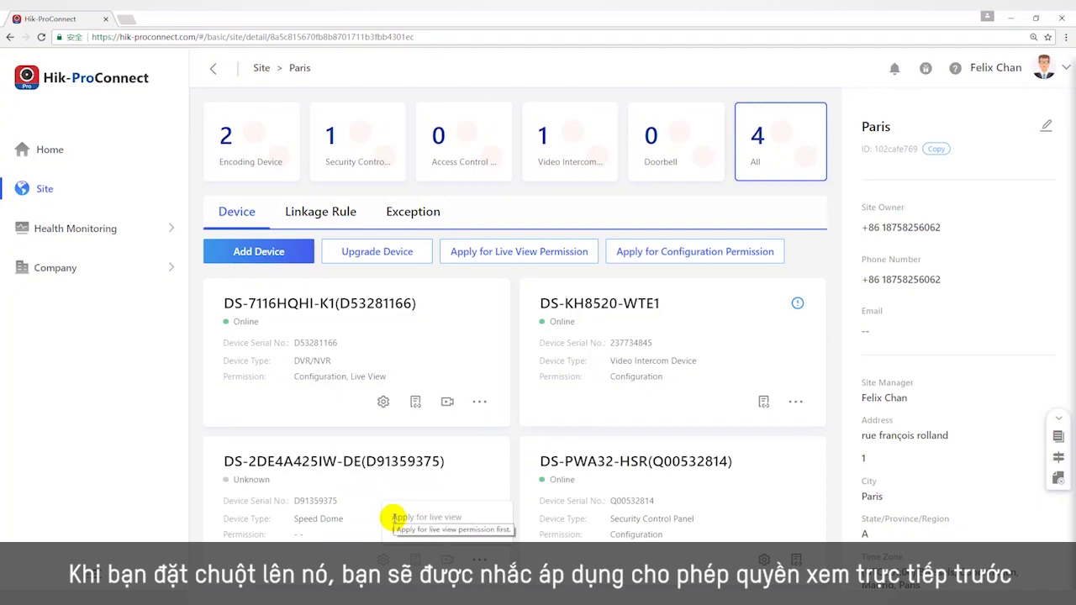
drag(392, 516, 462, 530)
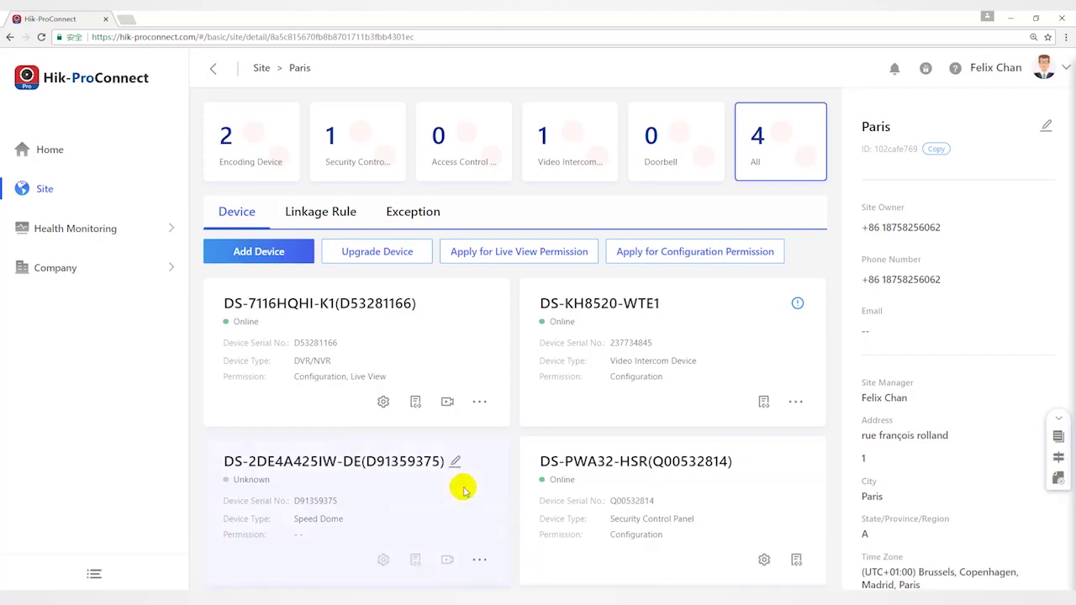
Review the DS-7116HQHI-K1 DVR's GMT+01:00, NTP and DST time settings, then close the configuration window.
click(384, 404)
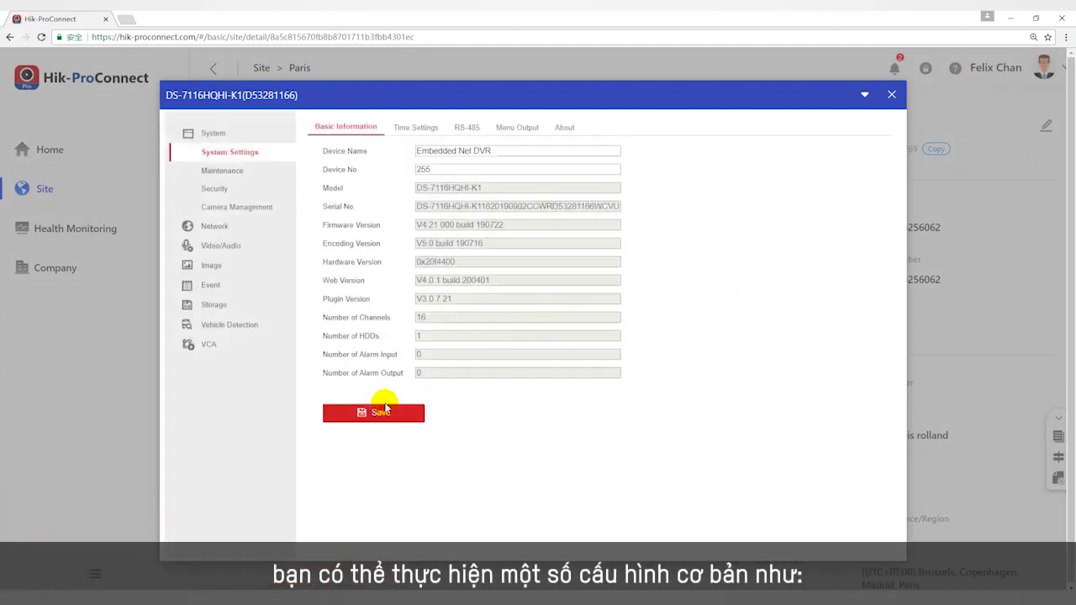
triple_click(499, 152)
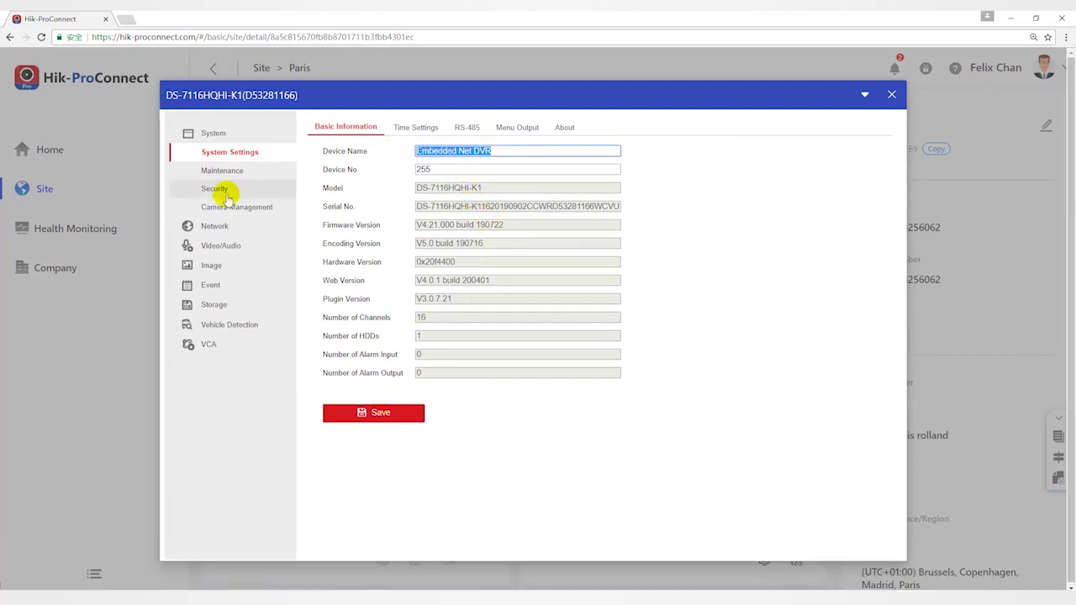
click(419, 127)
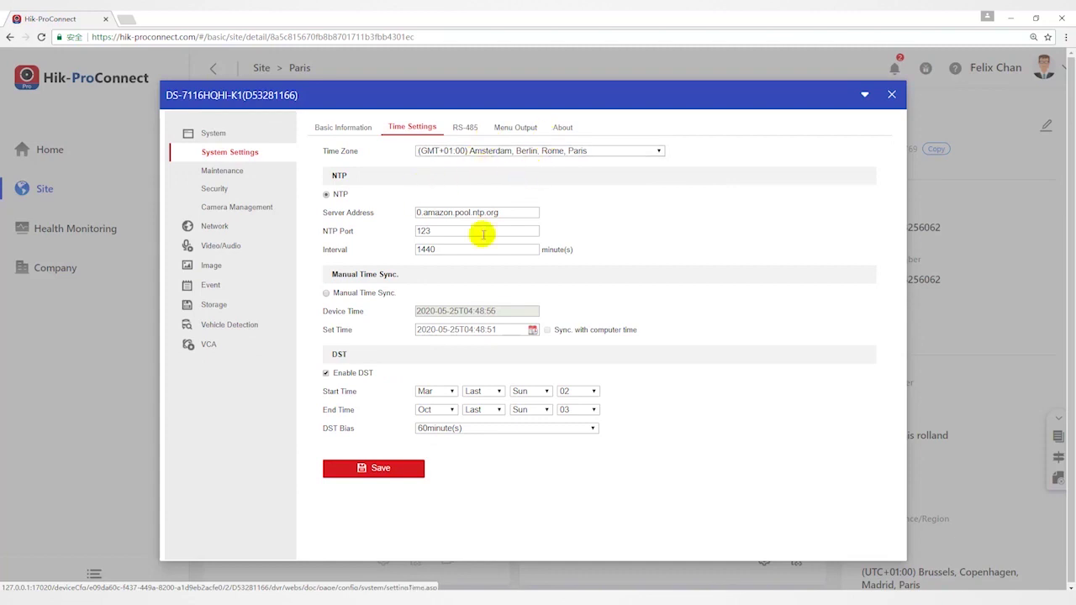
click(892, 97)
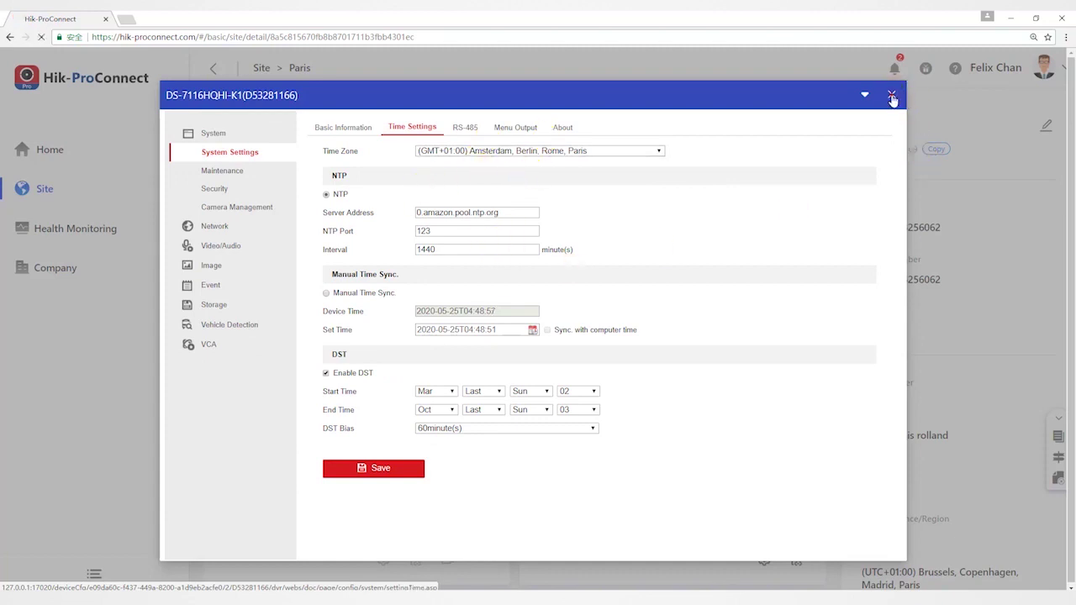
click(892, 97)
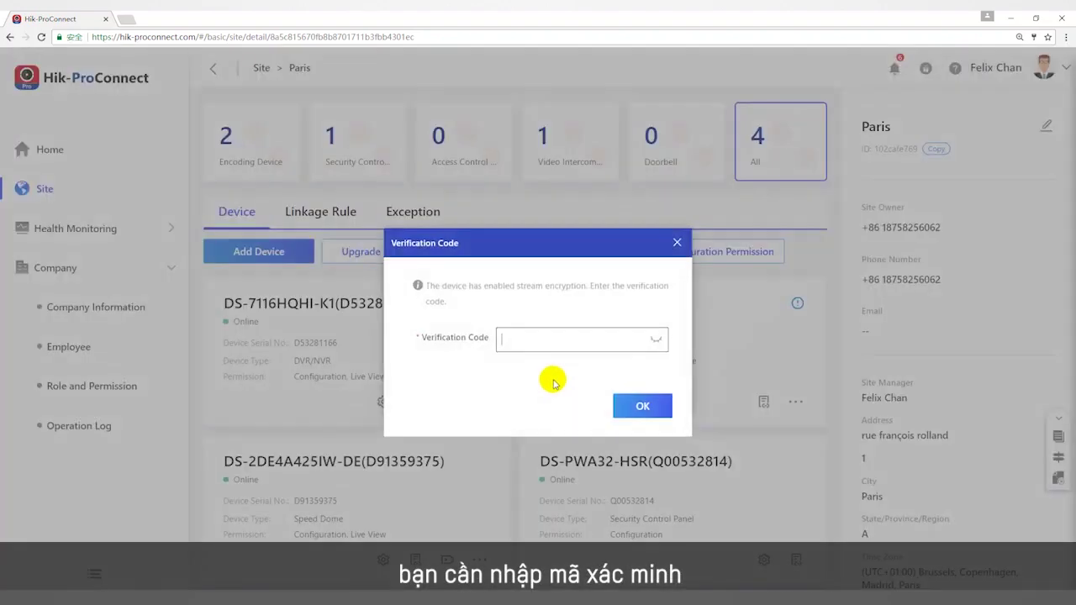
Enter the stream verification code to start channel 1's Live View.
click(523, 330)
text(ABC)
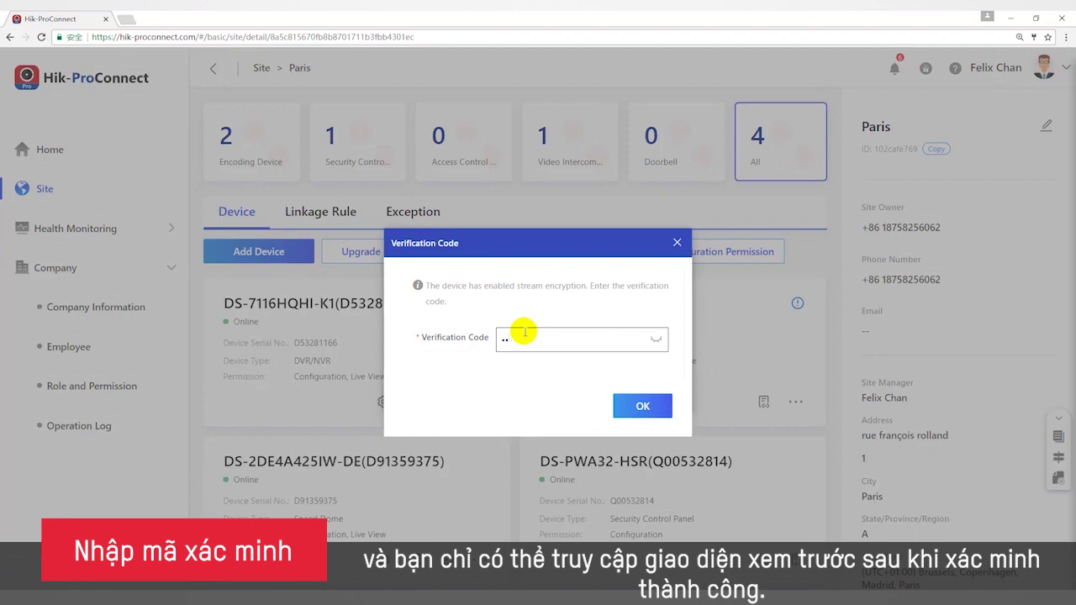
key(Return)
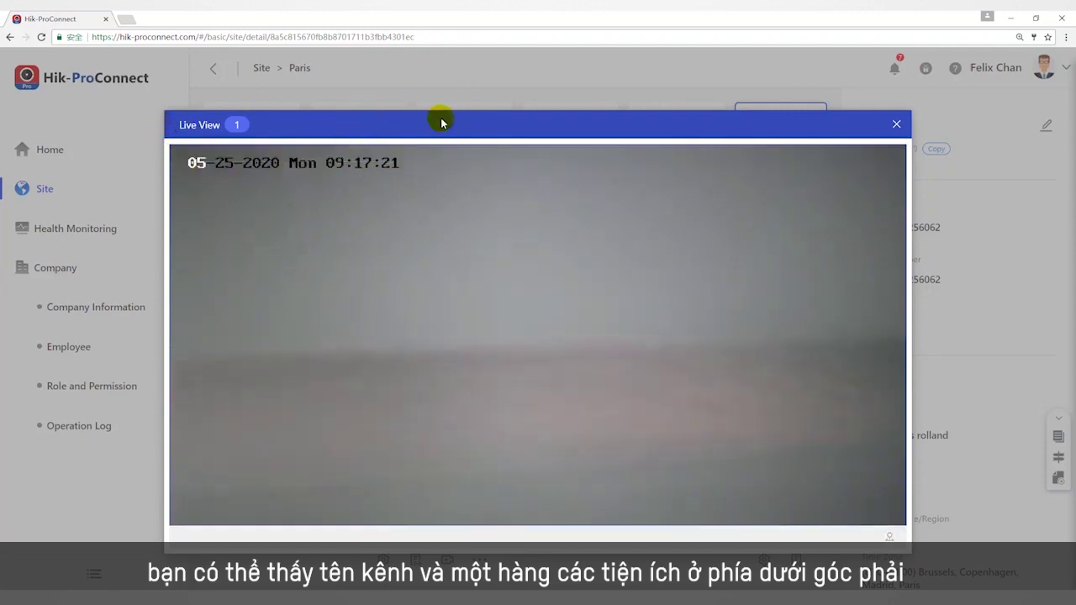
Capture a snapshot of channel 1's live feed, then record and stop a short clip.
mouse_move(665, 291)
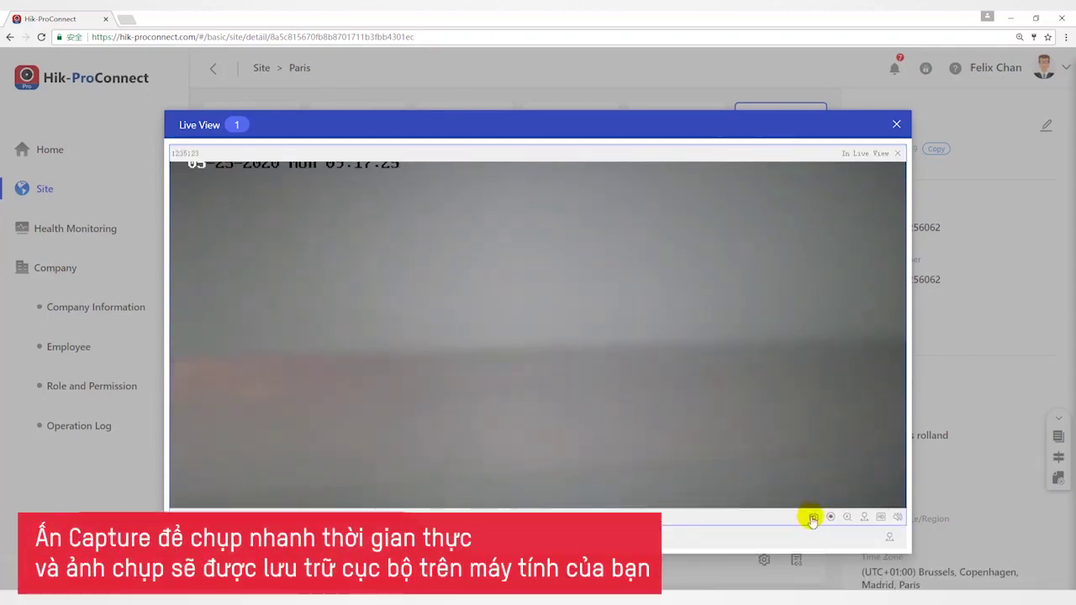
click(813, 517)
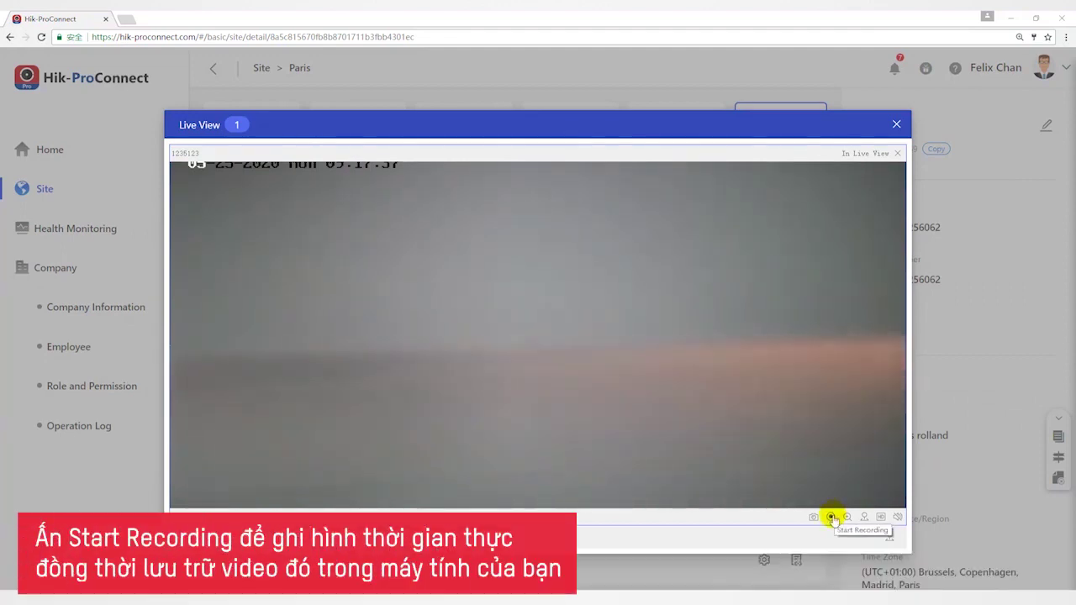
click(832, 518)
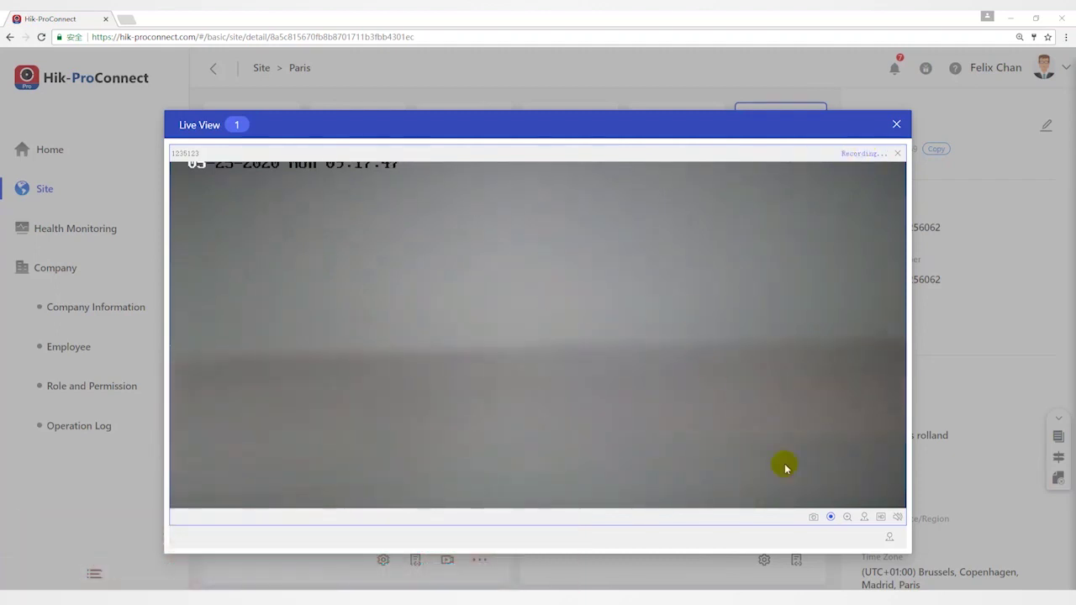
click(832, 518)
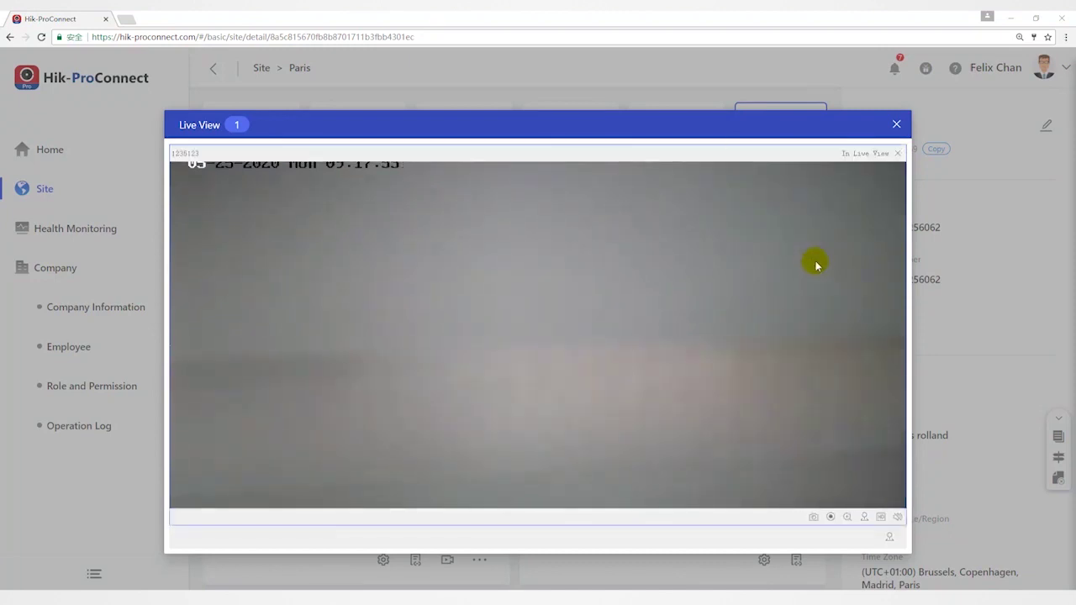
mouse_move(833, 305)
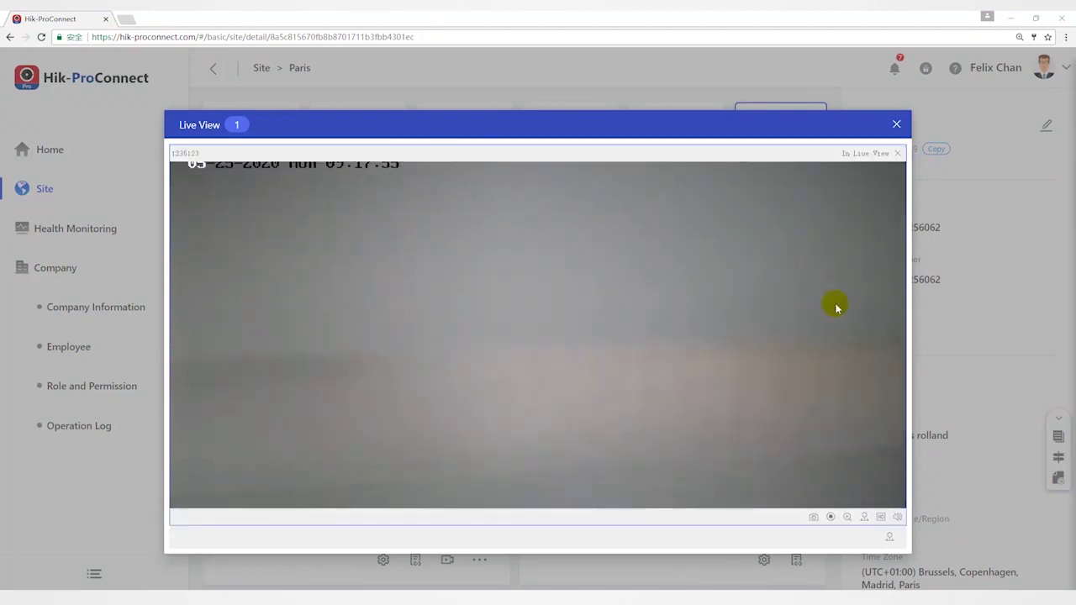
Digitally zoom into a region near the video's centre, restore it, and enable PTZ control.
click(847, 518)
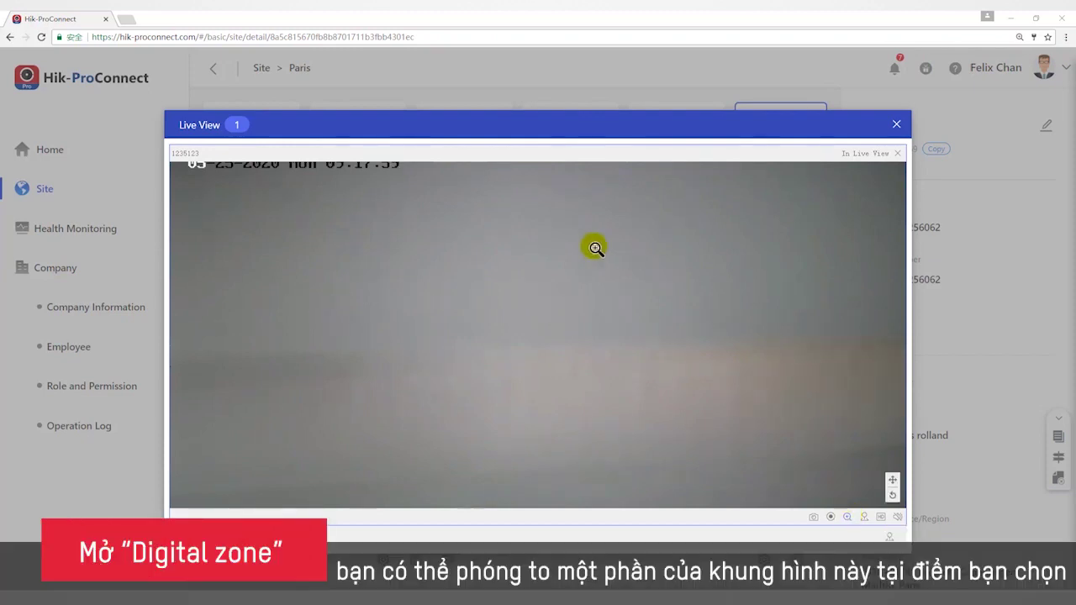
drag(406, 238, 552, 327)
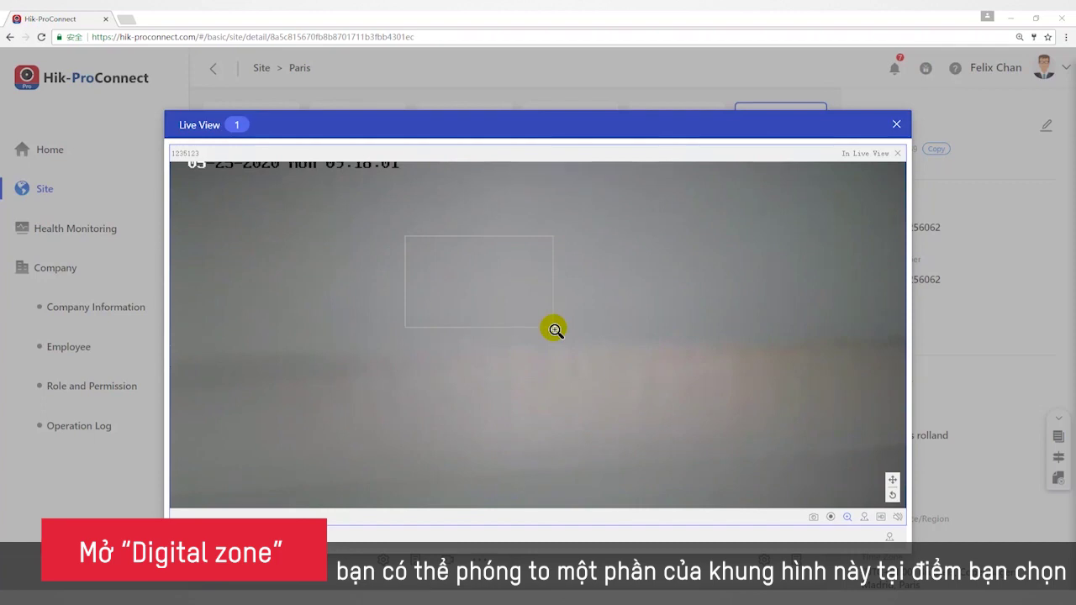
drag(646, 374, 500, 271)
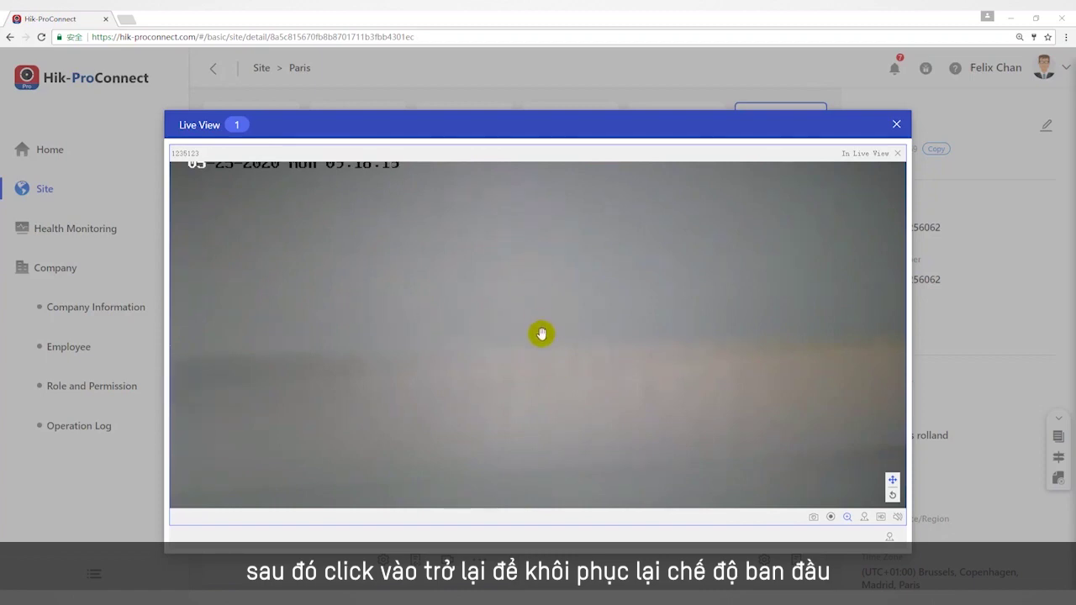
click(864, 517)
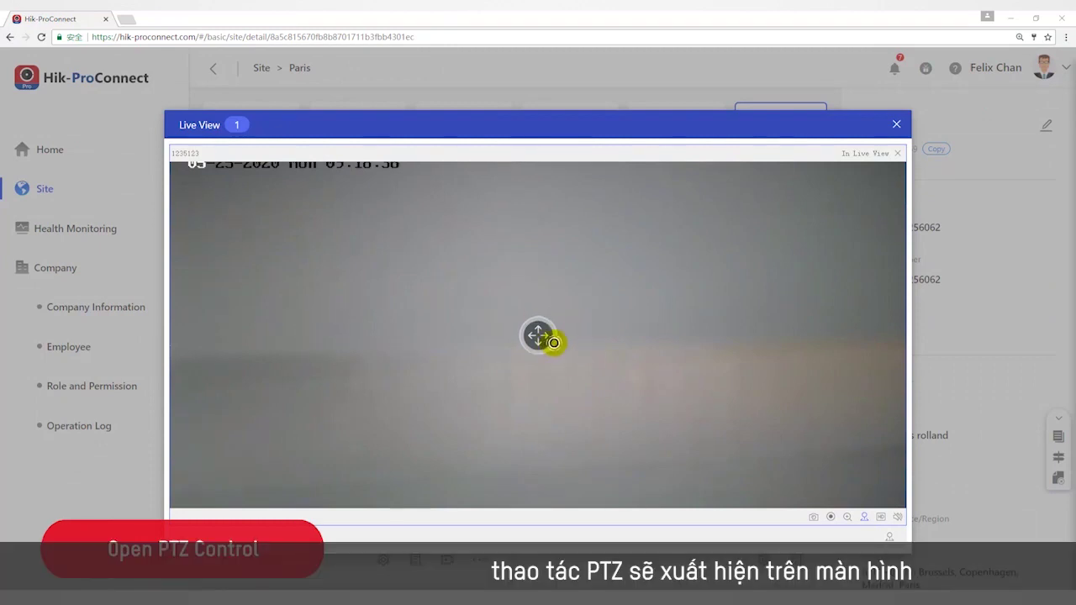
Pan channel 1's camera right and back, then show the definition options.
mouse_move(568, 334)
mouse_down()
mouse_move(613, 337)
mouse_move(570, 335)
mouse_up()
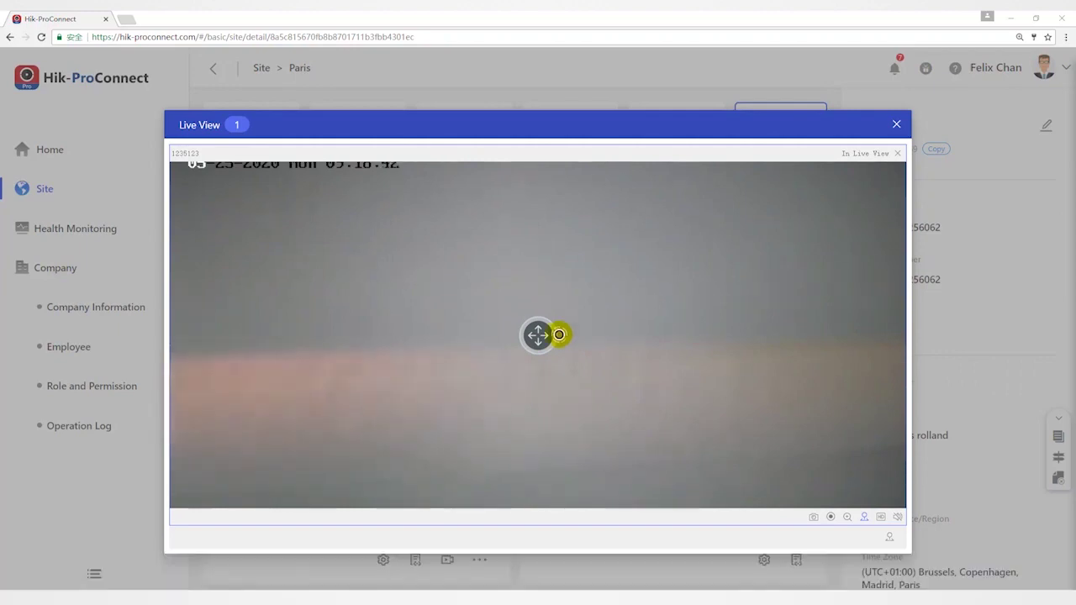
click(881, 517)
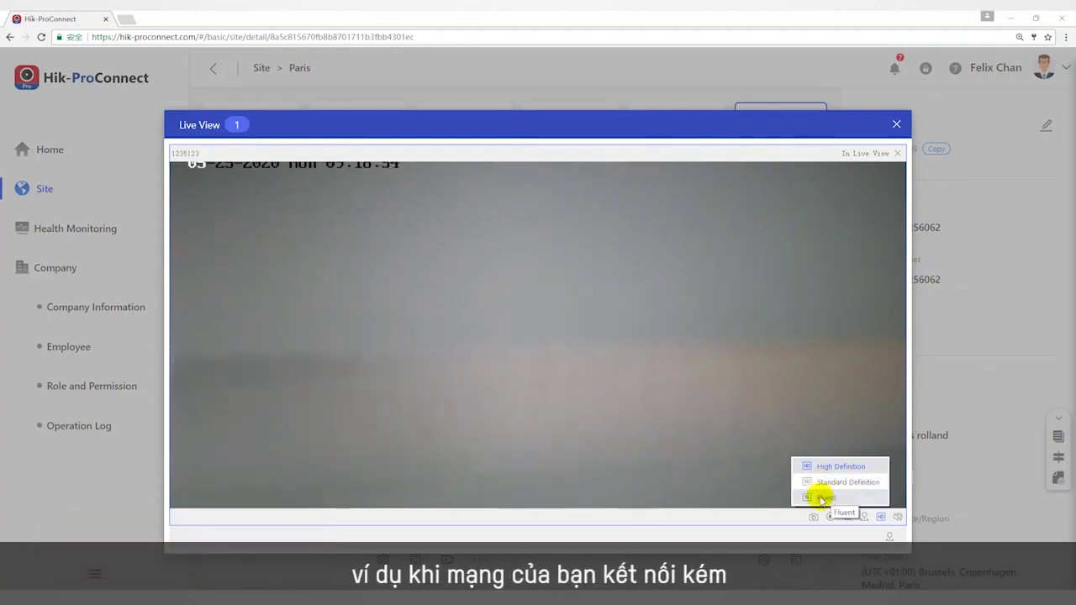
Switch channel 1 to Fluent quality and drag the audio volume slider up.
click(822, 498)
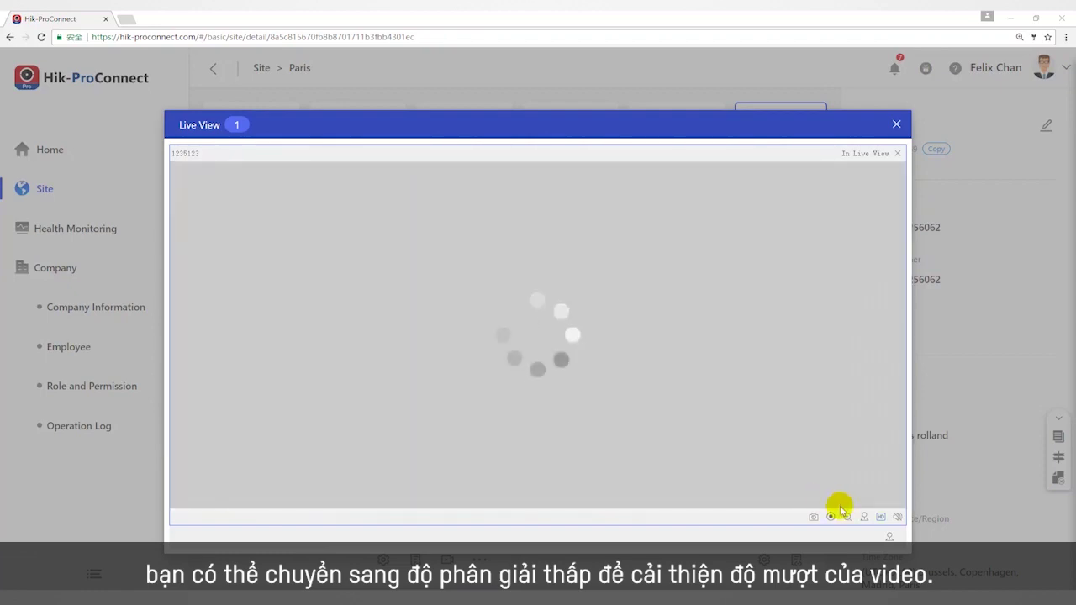
click(881, 518)
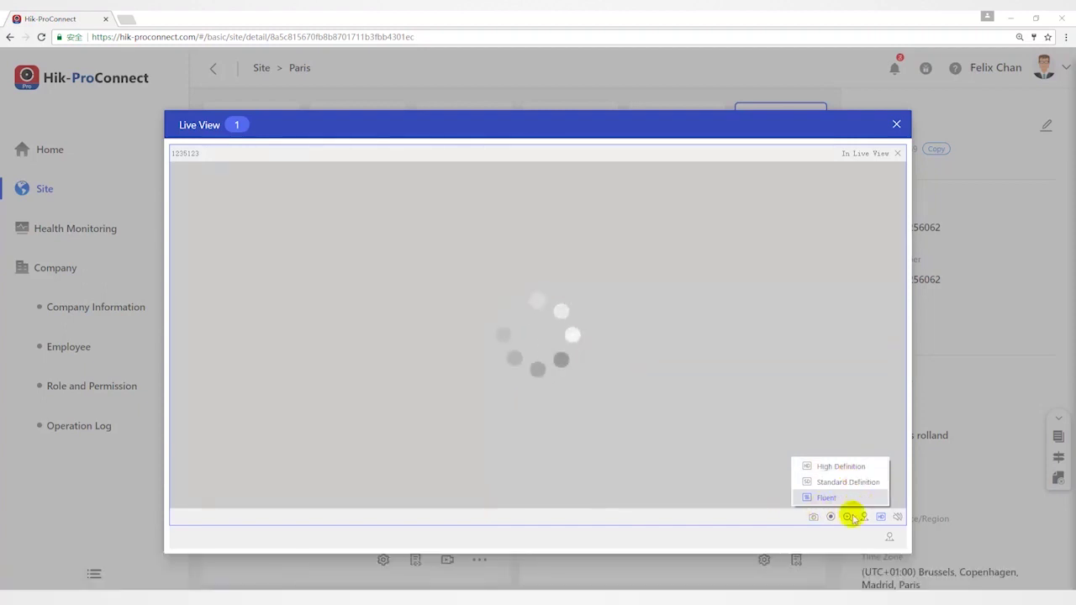
click(898, 518)
mouse_move(898, 490)
mouse_down()
mouse_move(898, 456)
mouse_move(898, 476)
mouse_up()
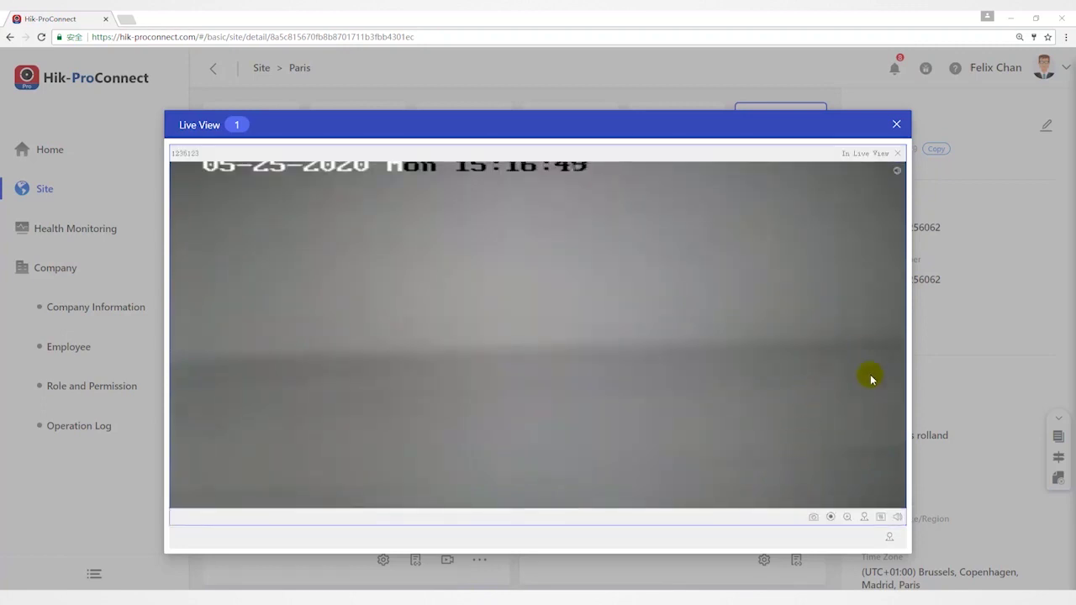
Open the PTZ panel beside channel 1's feed and run the camera's wiper.
click(891, 538)
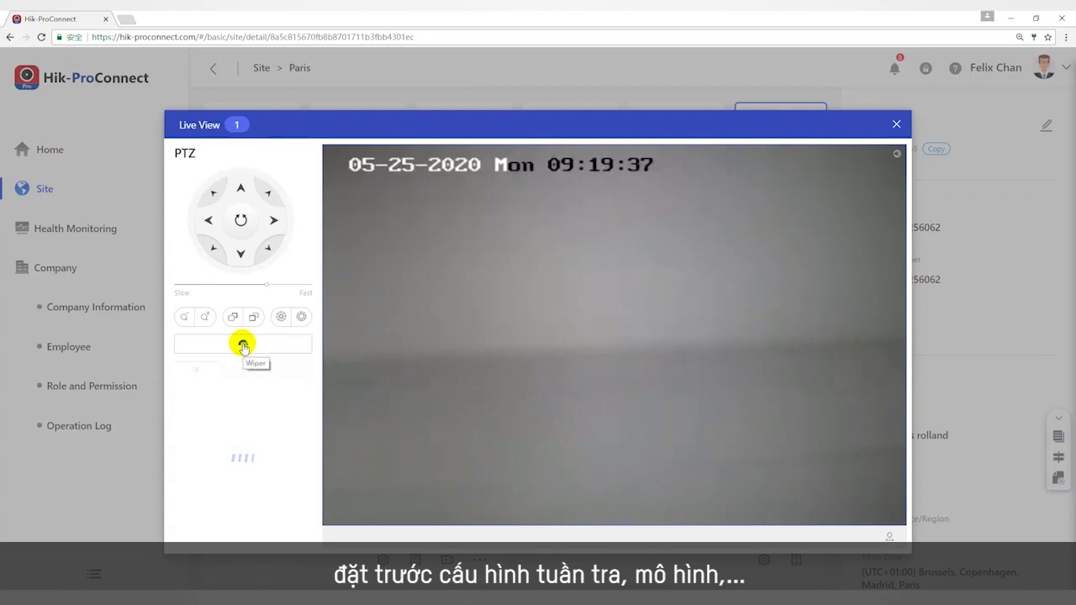
click(253, 317)
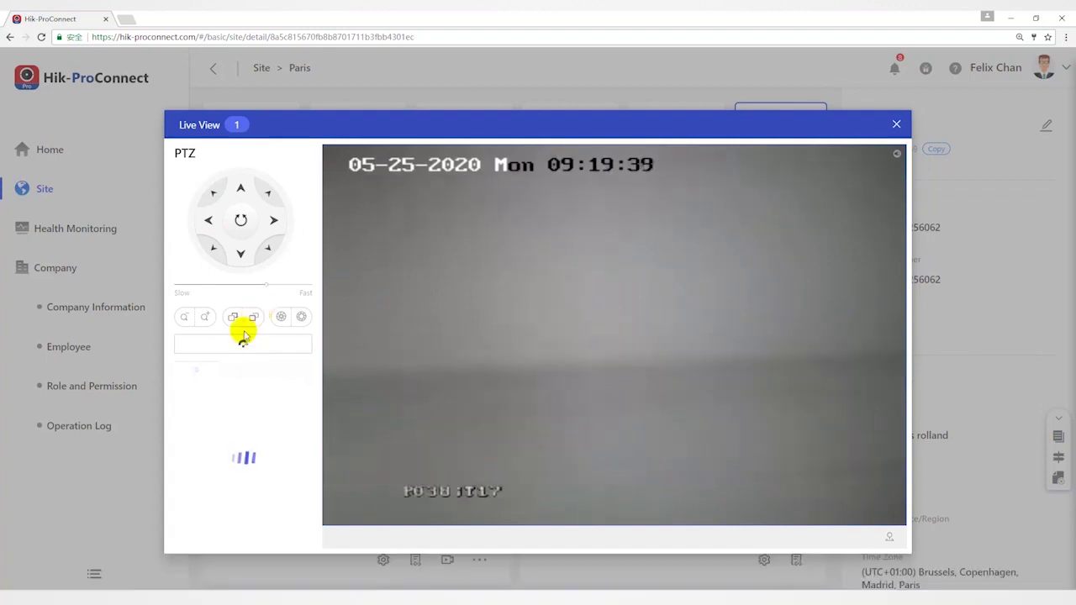